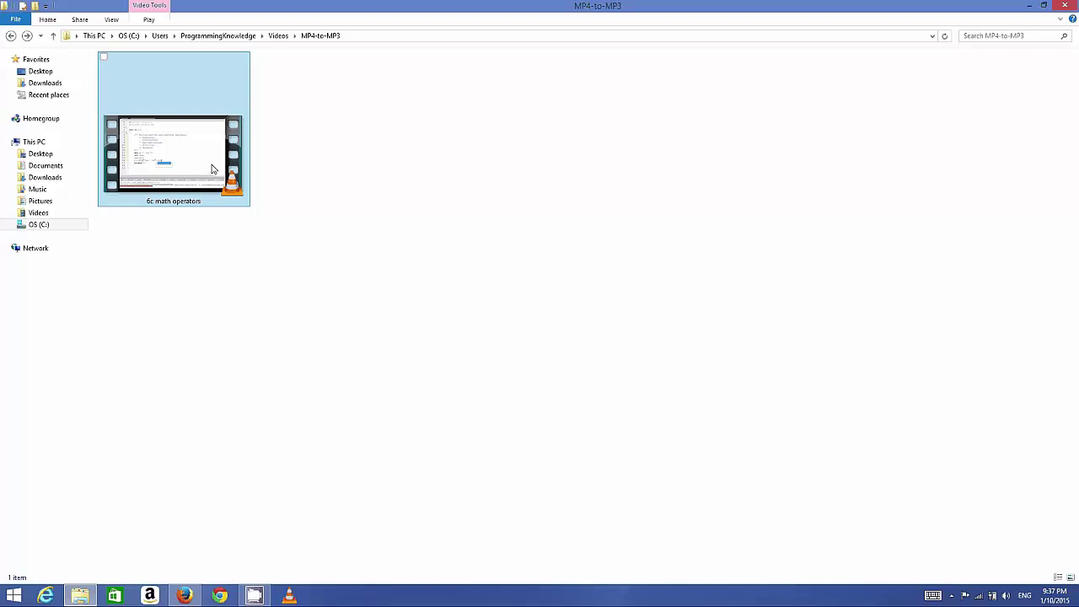
# Step: Check the file type of the 6c math operators video in its properties
pyautogui.rightClick(203, 168)
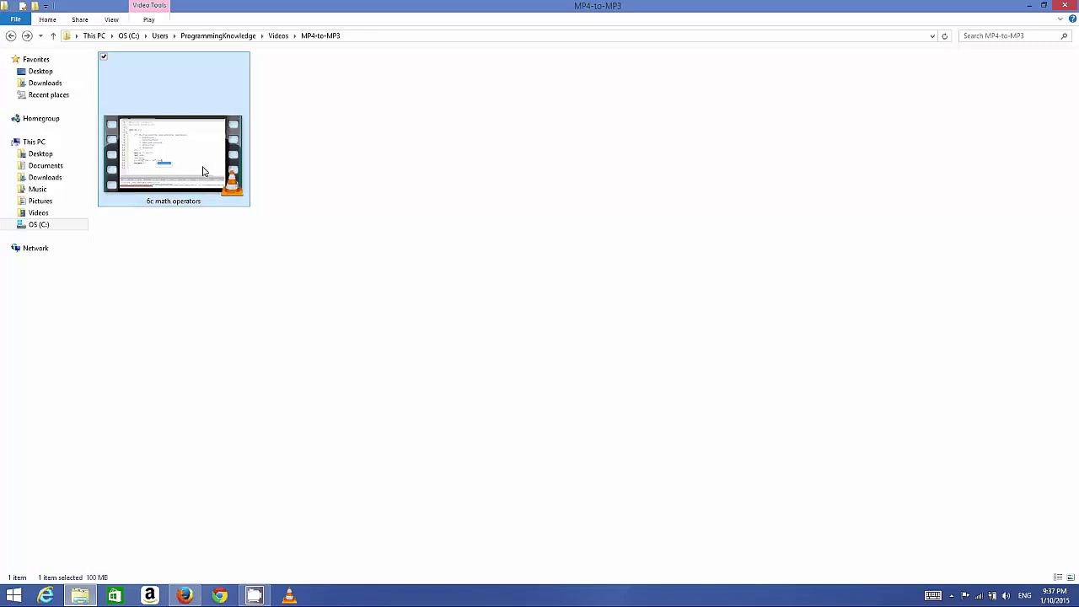
pyautogui.click(149, 448)
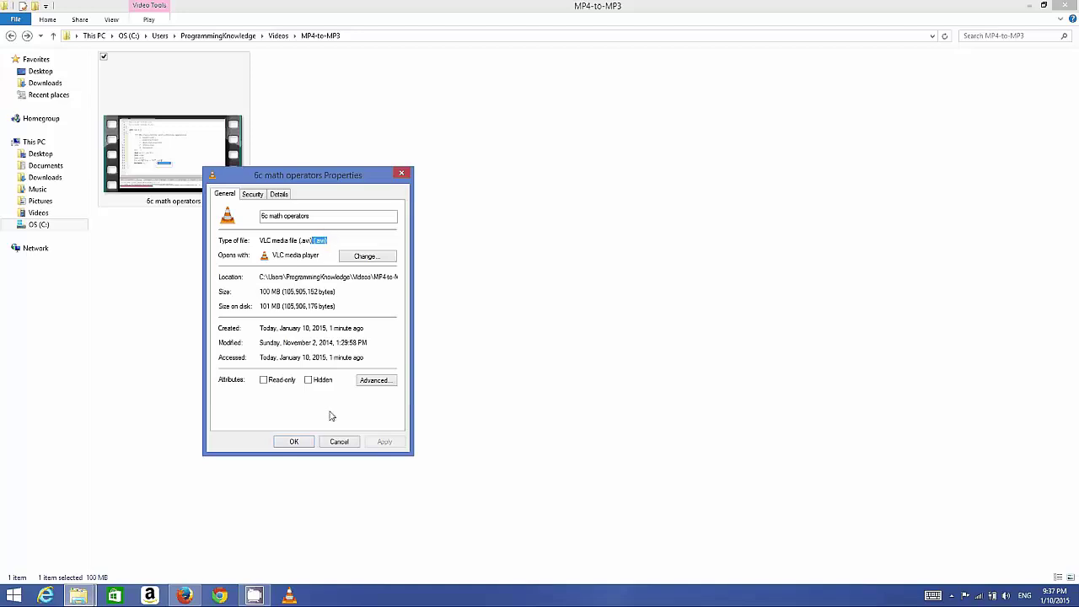
pyautogui.click(339, 441)
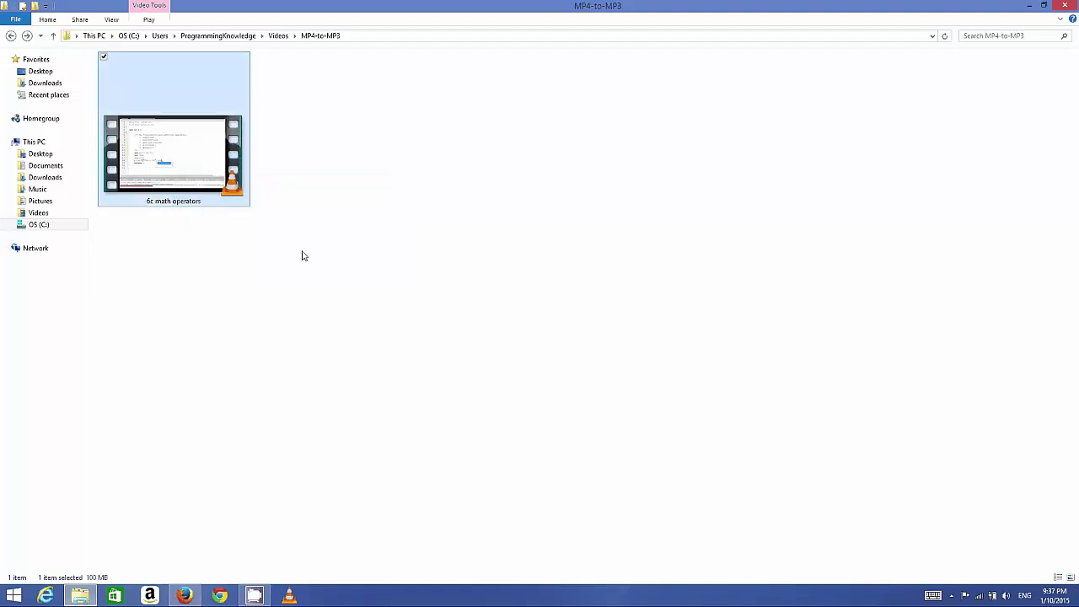
pyautogui.moveTo(305, 255); pyautogui.dragTo(235, 179)
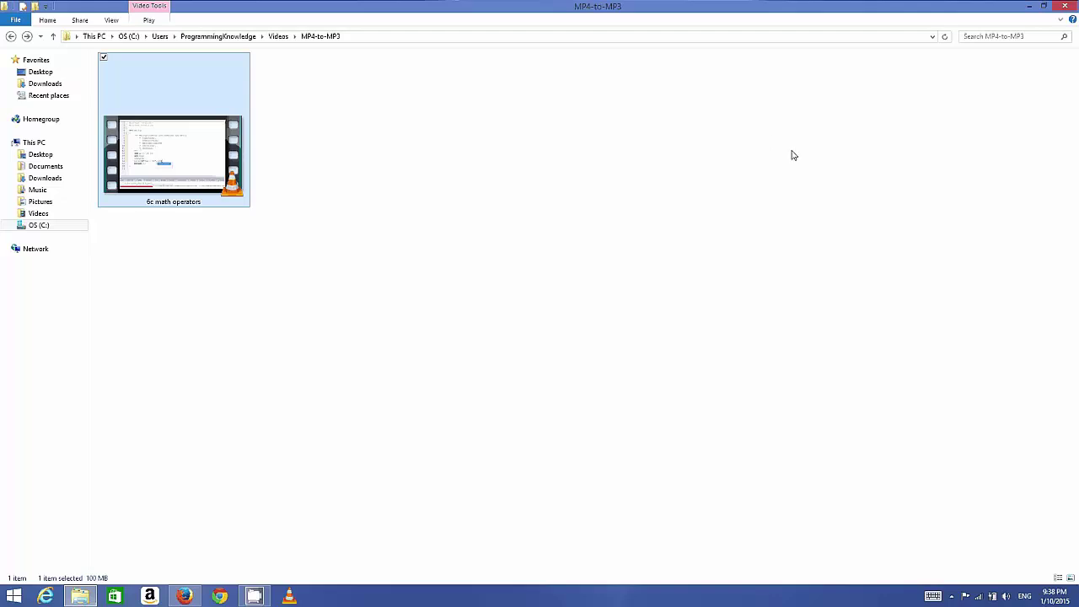
# Step: Switch to VLC media player and add the 6c math operators video from the MP4-to-MP3 folder as the file to convert
pyautogui.click(1027, 7)
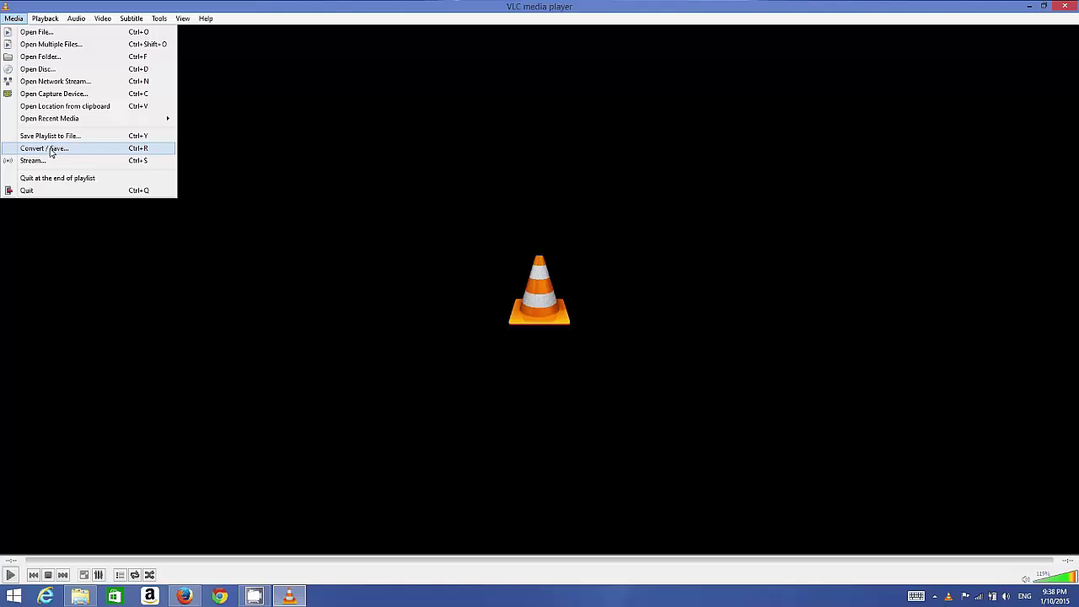
pyautogui.click(48, 150)
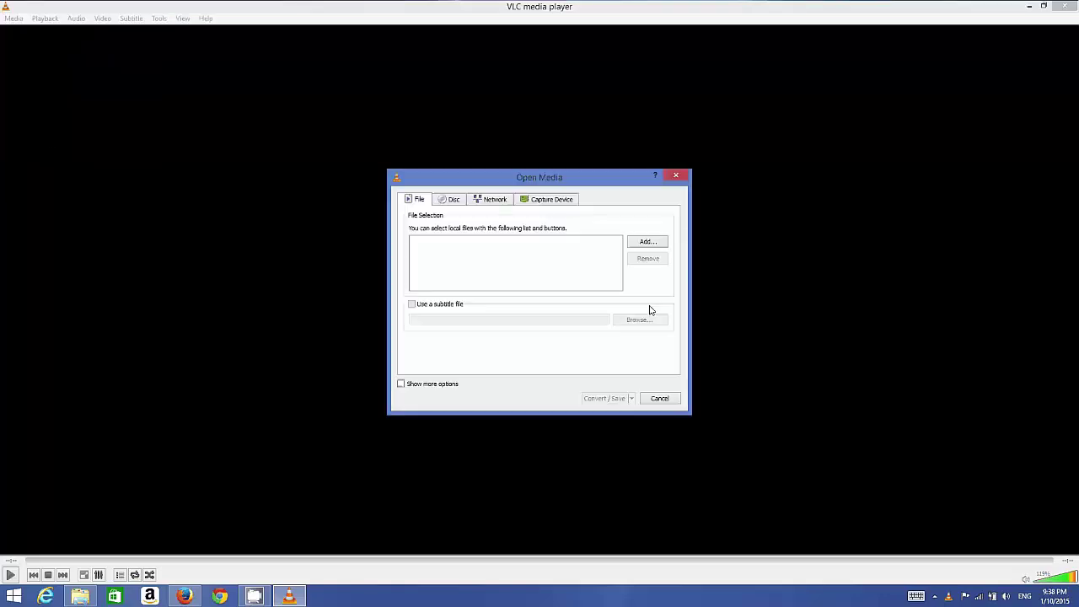
pyautogui.click(643, 244)
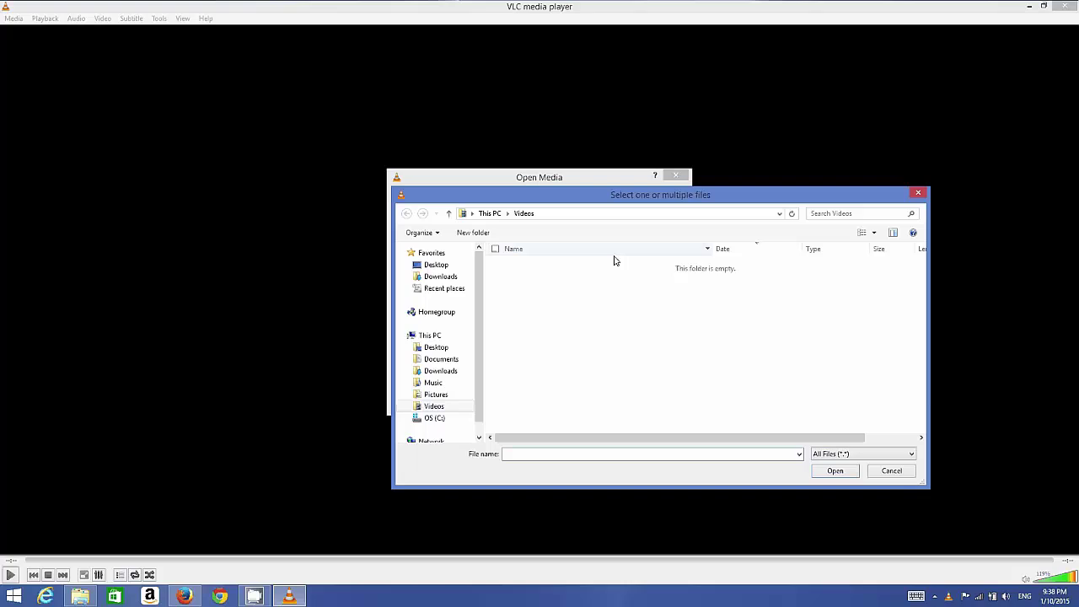
pyautogui.doubleClick(572, 266)
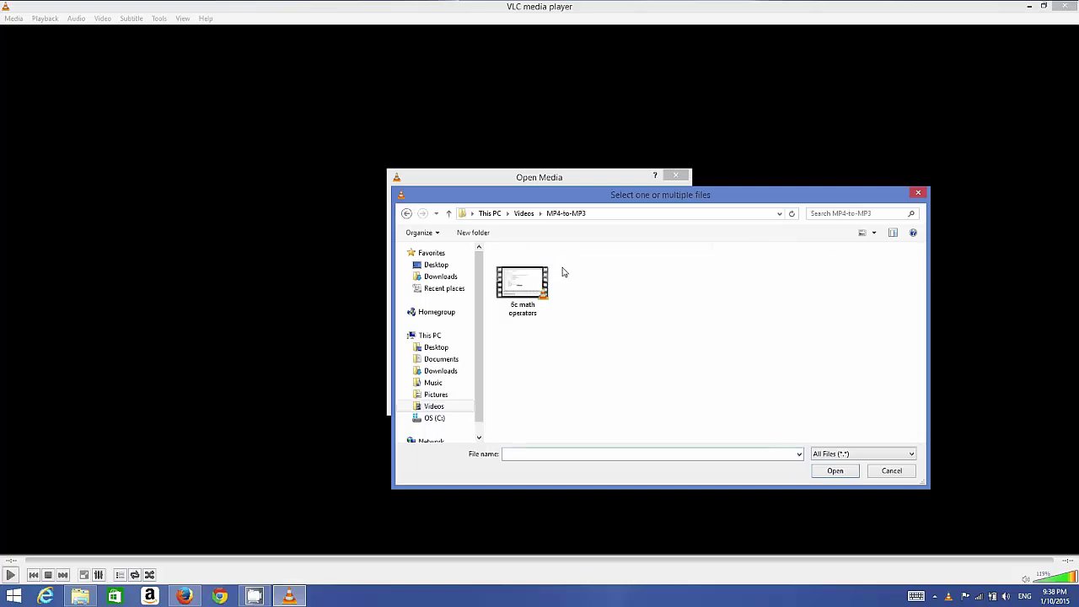
pyautogui.click(525, 304)
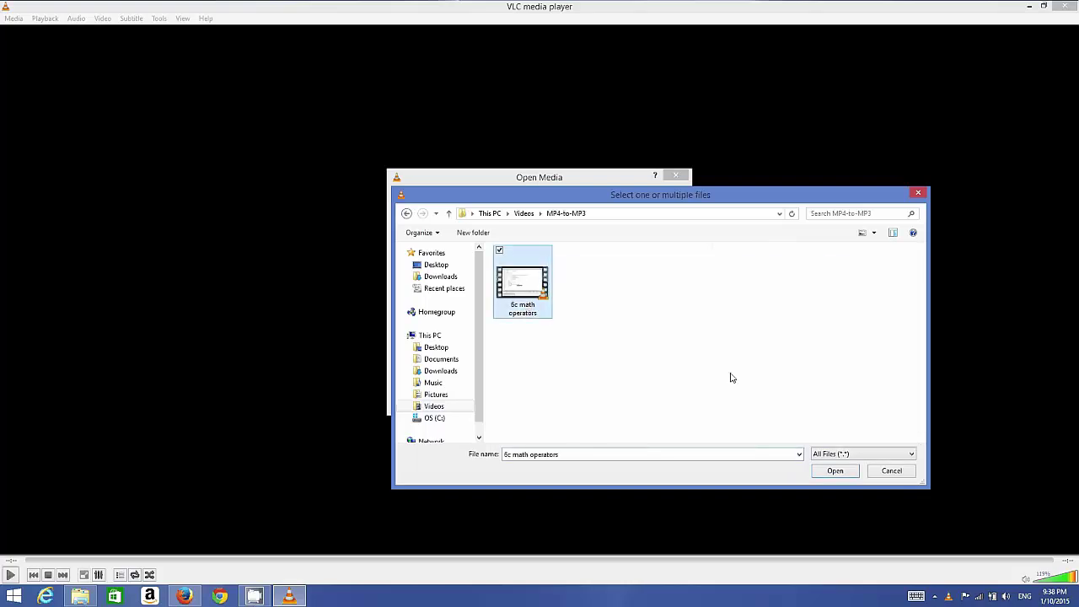
pyautogui.click(830, 473)
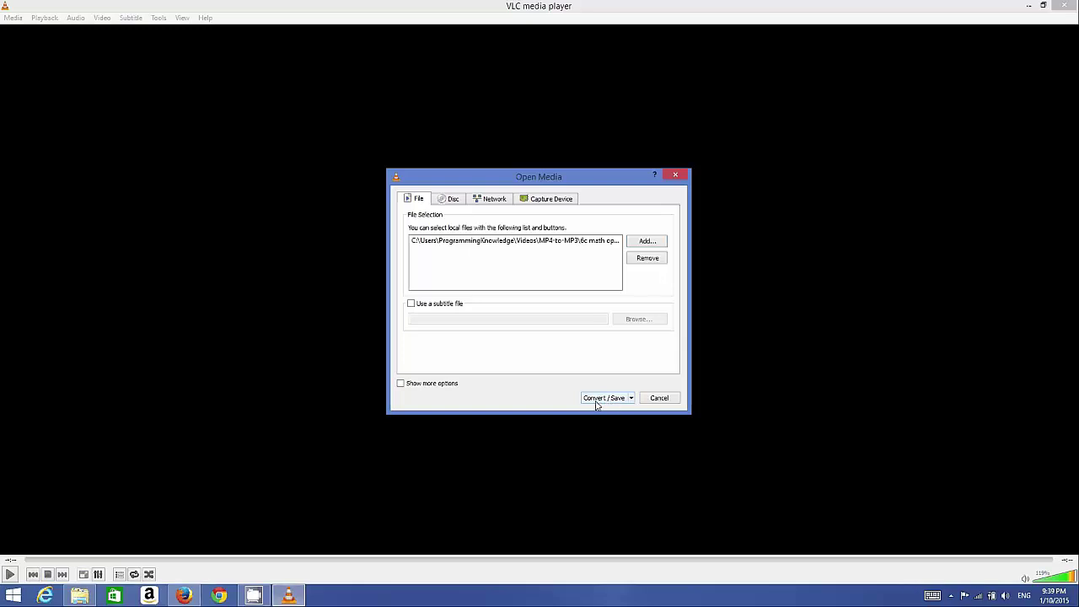
# Step: Open the conversion settings for the added video and choose the Audio - MP3 profile
pyautogui.click(597, 402)
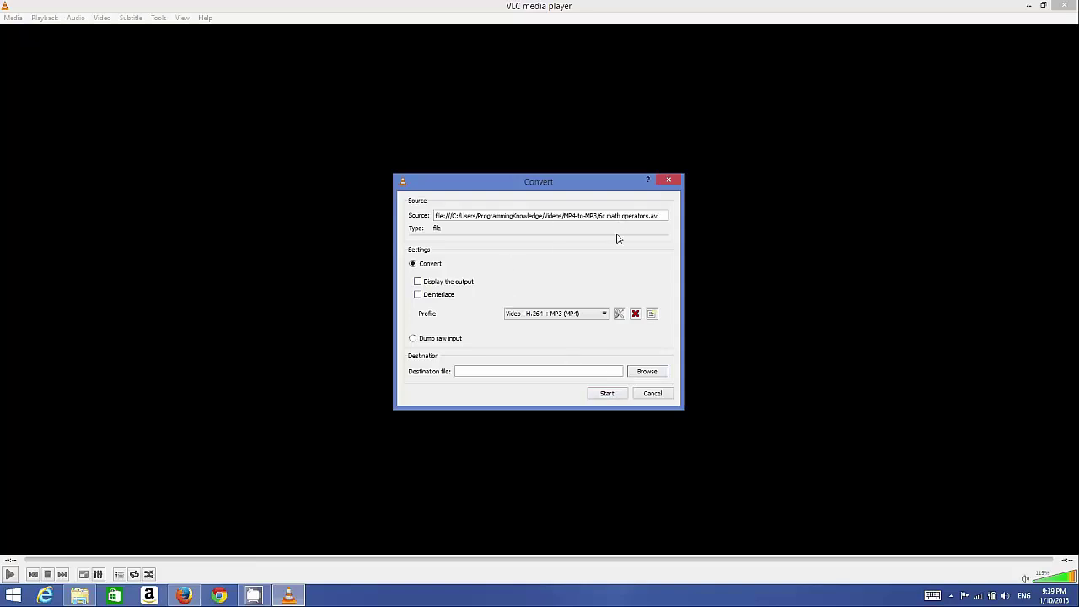
pyautogui.moveTo(552, 187); pyautogui.dragTo(549, 180)
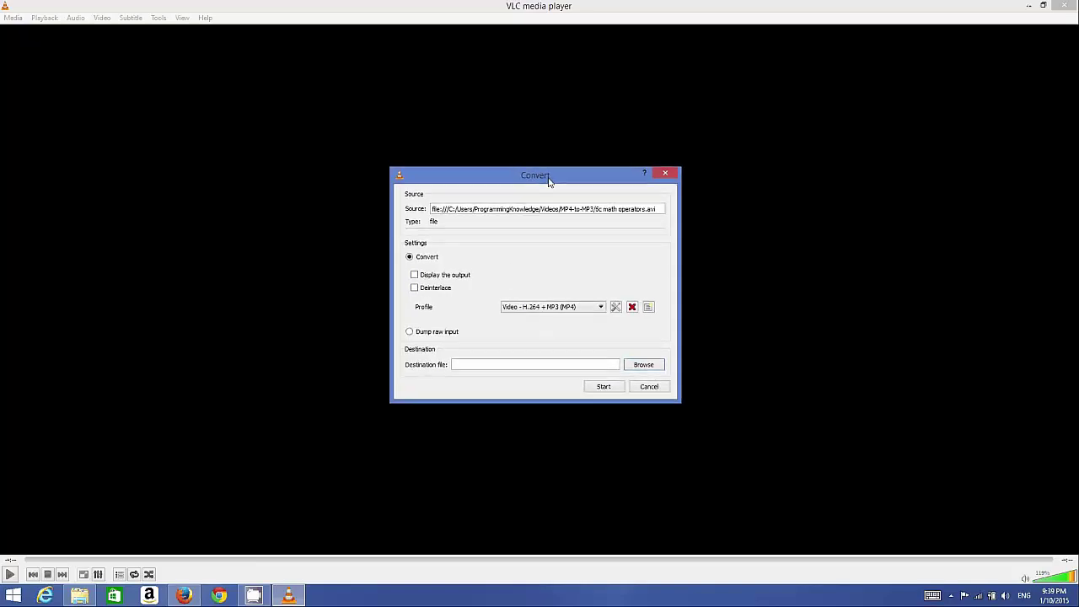
pyautogui.click(557, 311)
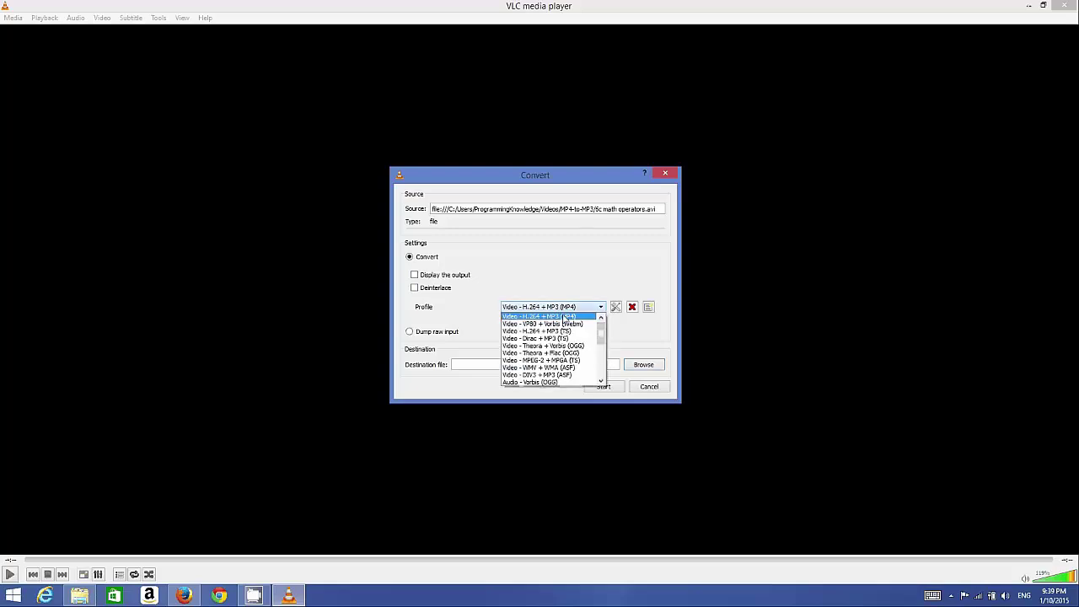
pyautogui.moveTo(602, 324); pyautogui.dragTo(602, 344)
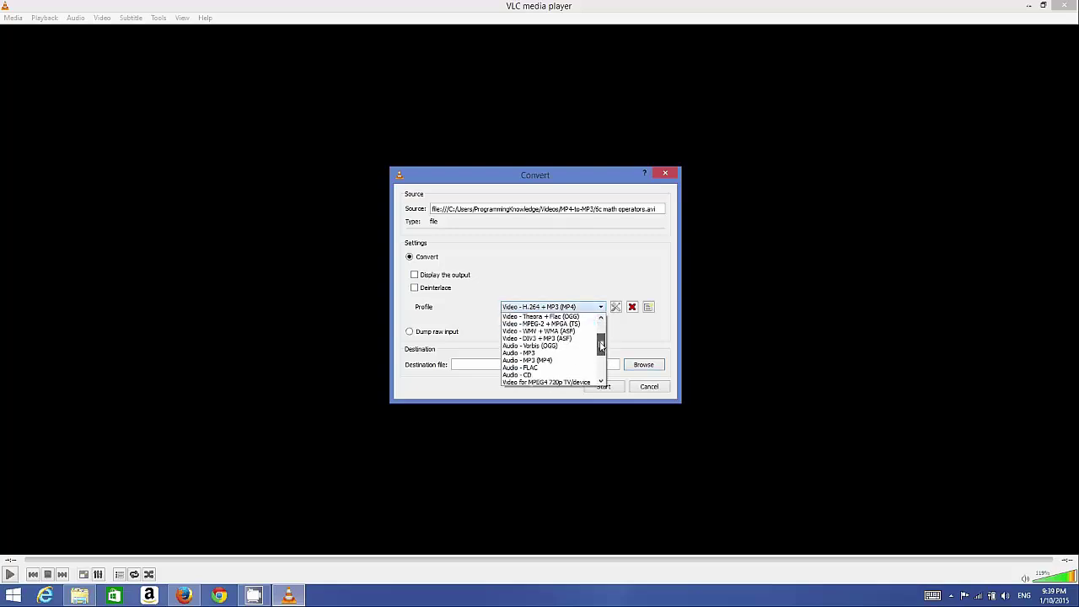
pyautogui.click(533, 354)
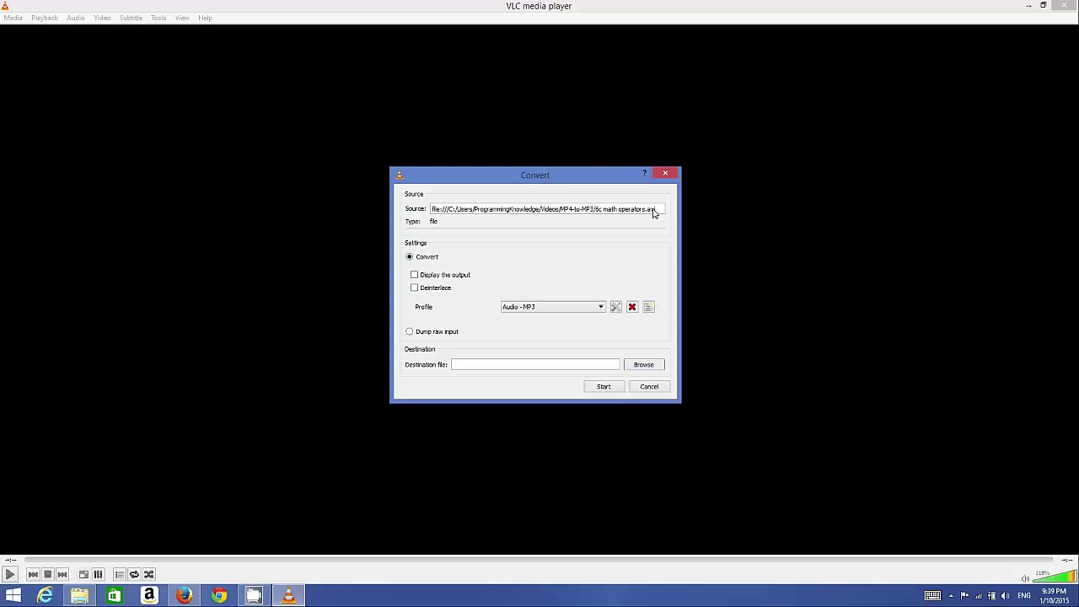
# Step: Set the destination file to MyMP3.mp3 in the MP4-to-MP3 folder and start the conversion
pyautogui.click(641, 367)
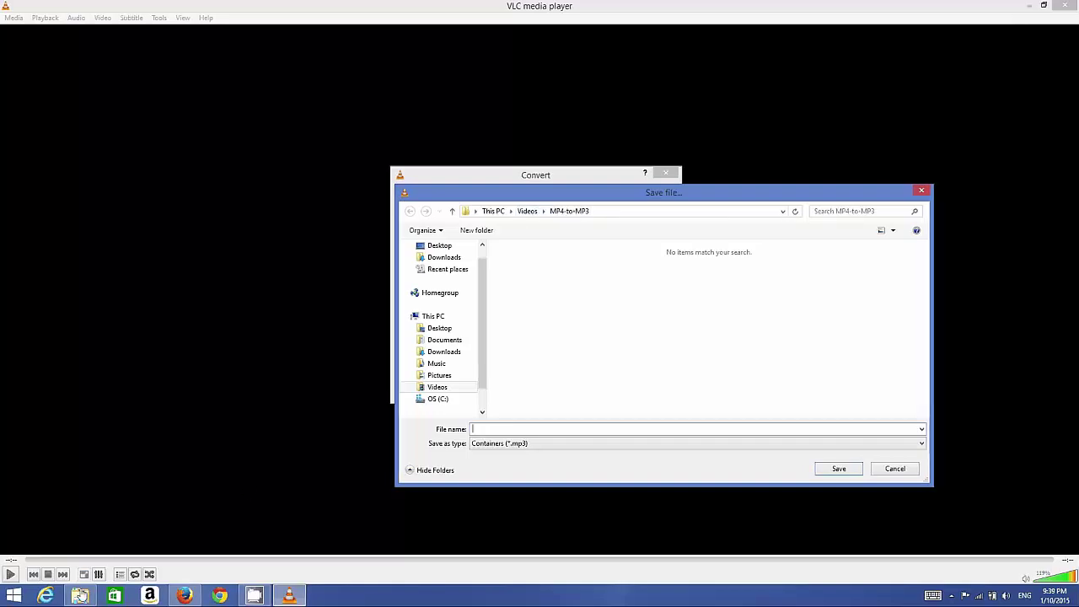
pyautogui.click(79, 595)
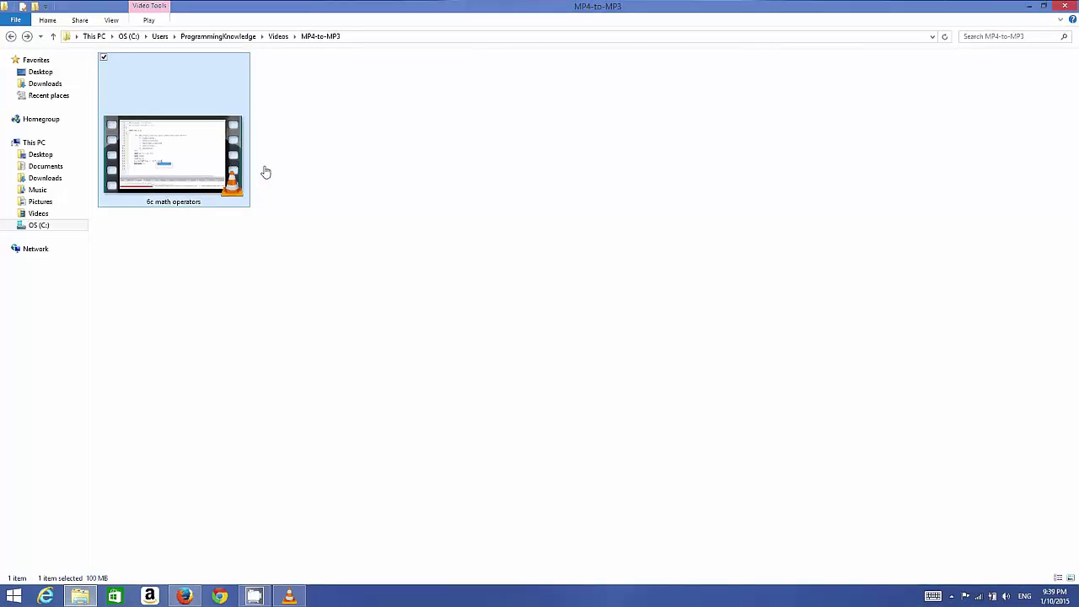
pyautogui.click(1025, 8)
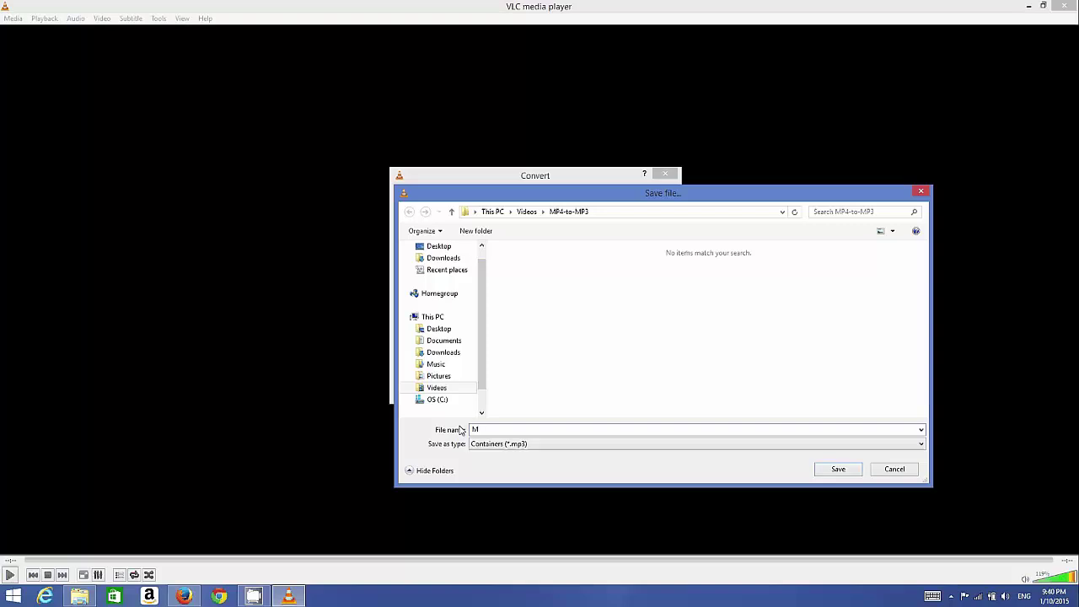
pyautogui.write('MyM')
pyautogui.write('P3.mp3')
pyautogui.moveTo(520, 431); pyautogui.dragTo(497, 431)
pyautogui.click(515, 430)
pyautogui.moveTo(513, 430); pyautogui.dragTo(496, 431)
pyautogui.click(526, 430)
pyautogui.moveTo(524, 430); pyautogui.dragTo(497, 430)
pyautogui.click(527, 430)
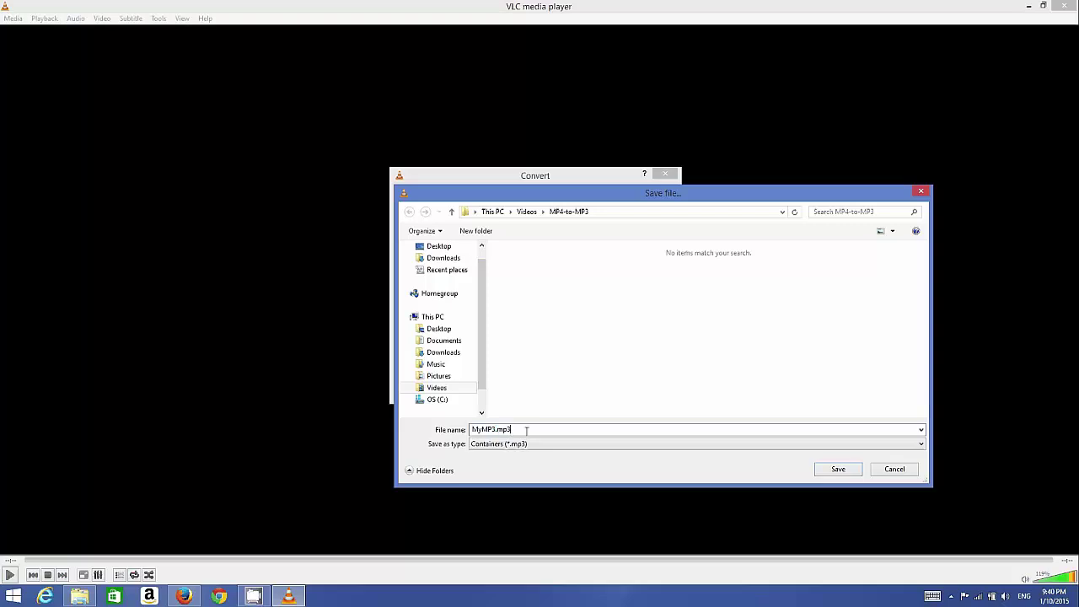
pyautogui.click(840, 469)
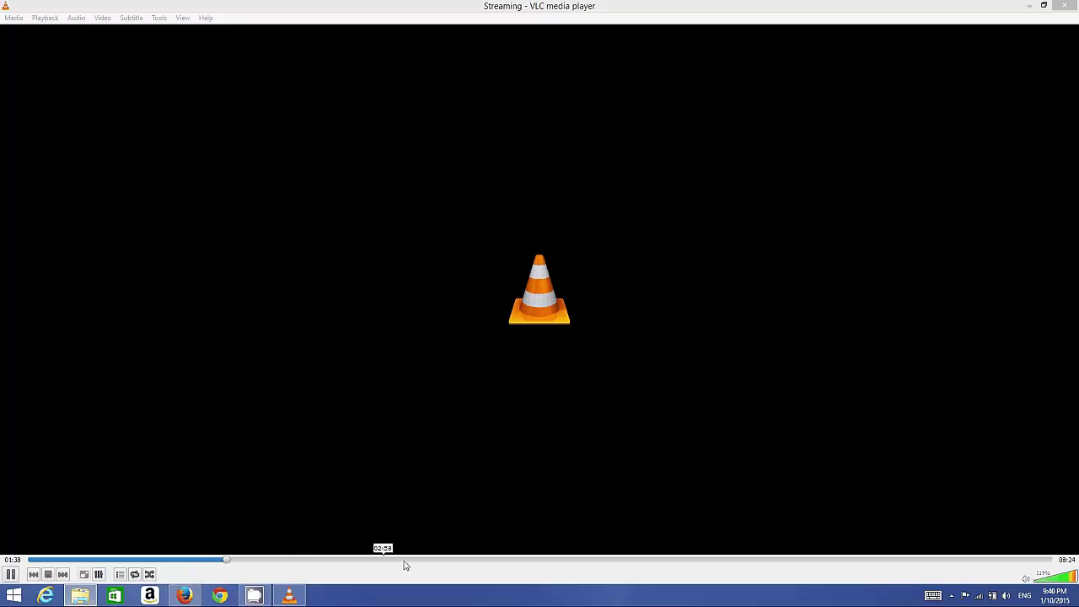
# Step: Switch to File Explorer and check the file type of the converted MyMP3 file in its properties
pyautogui.click(80, 597)
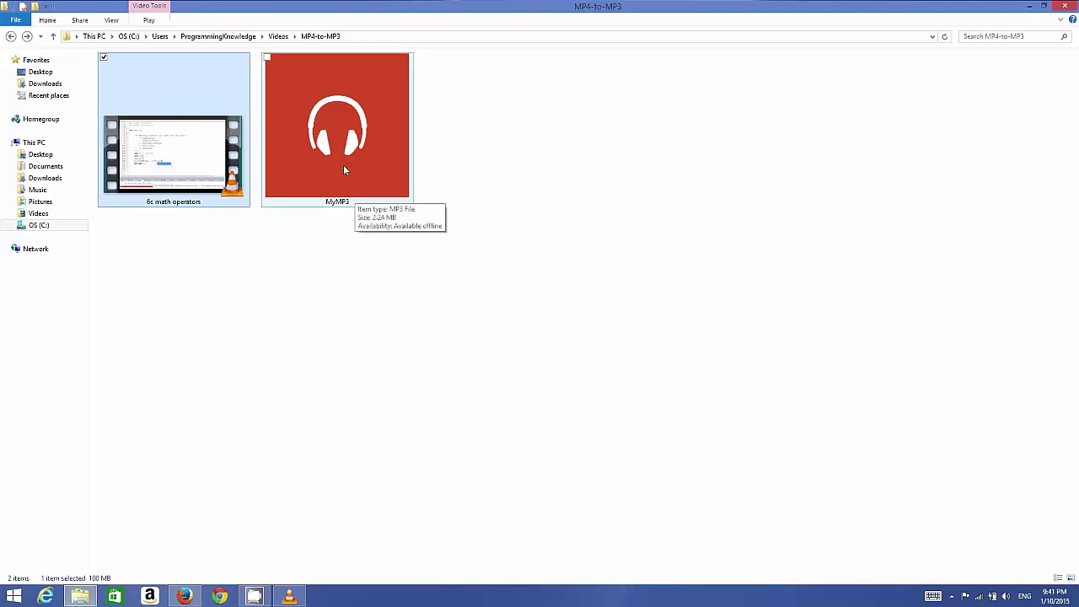
pyautogui.click(343, 166)
pyautogui.rightClick(344, 167)
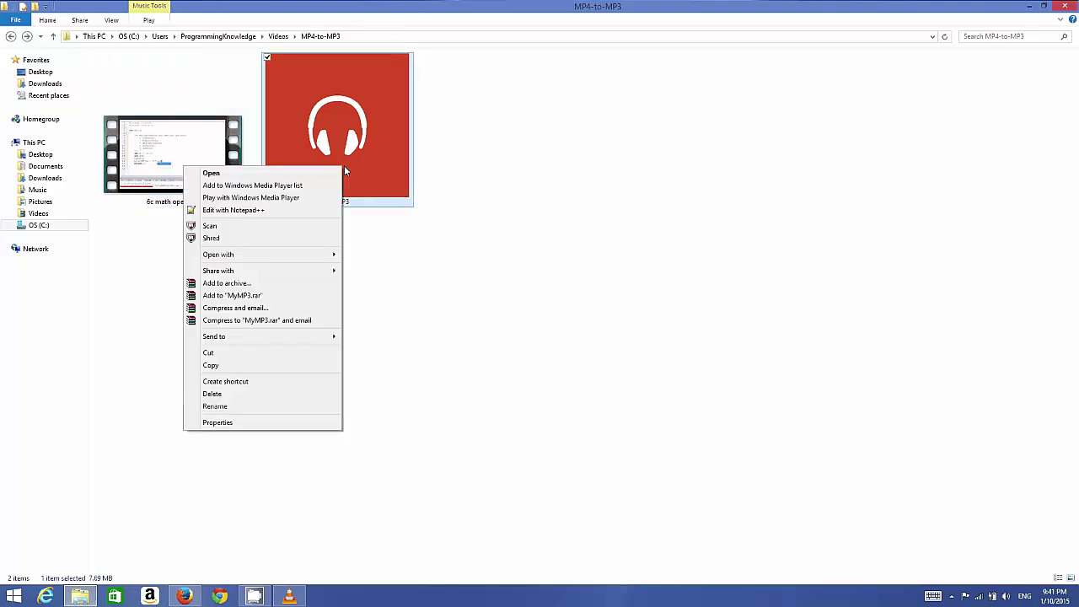
pyautogui.click(285, 423)
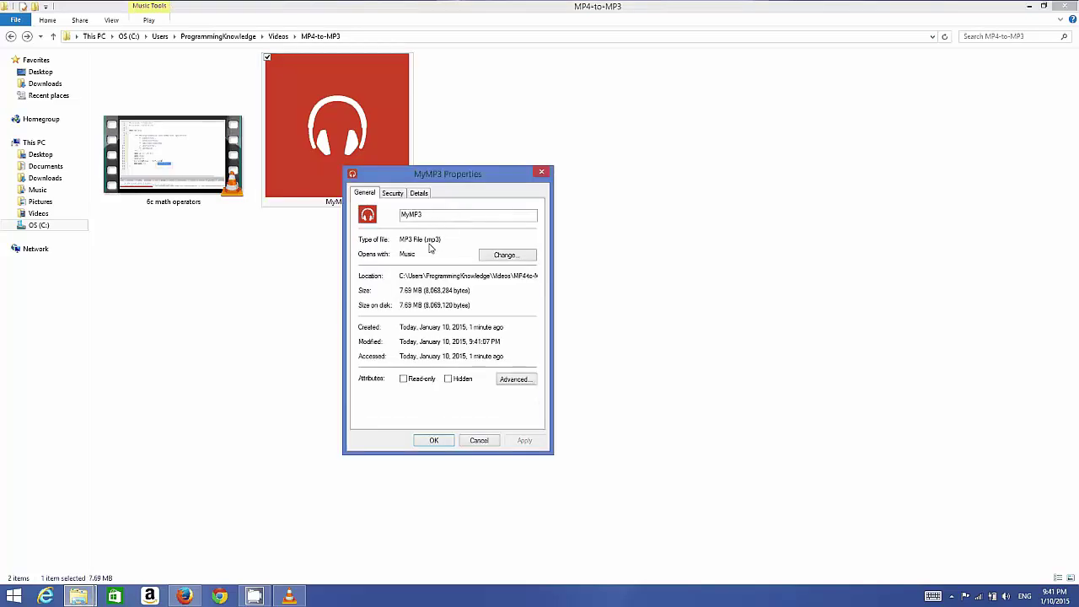
pyautogui.moveTo(426, 244); pyautogui.dragTo(440, 243)
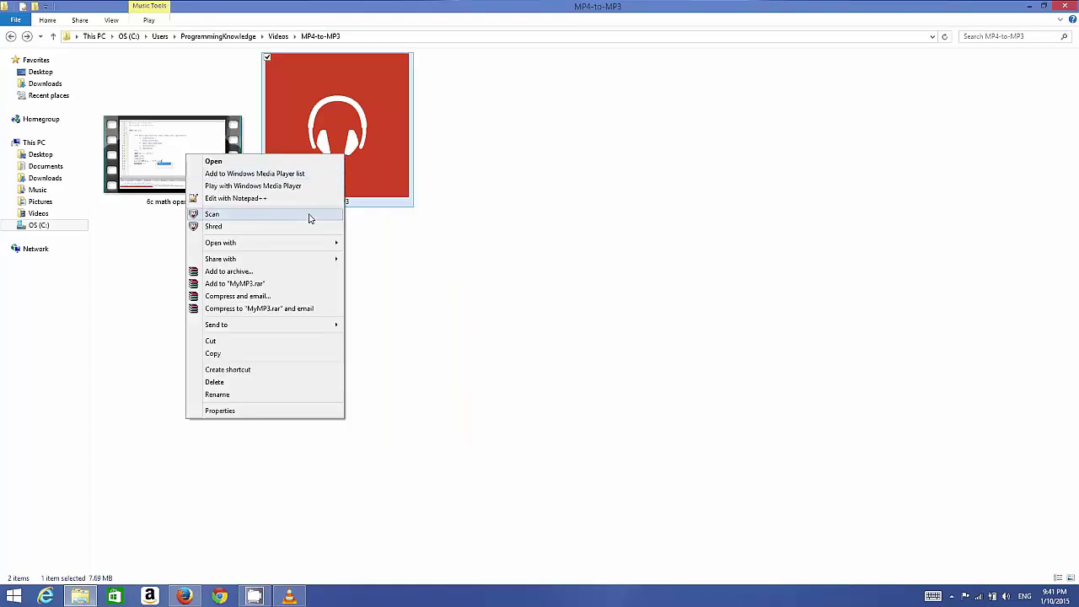
# Step: Open the MyMP3 file with VLC media player to check its playback
pyautogui.moveTo(312, 246)
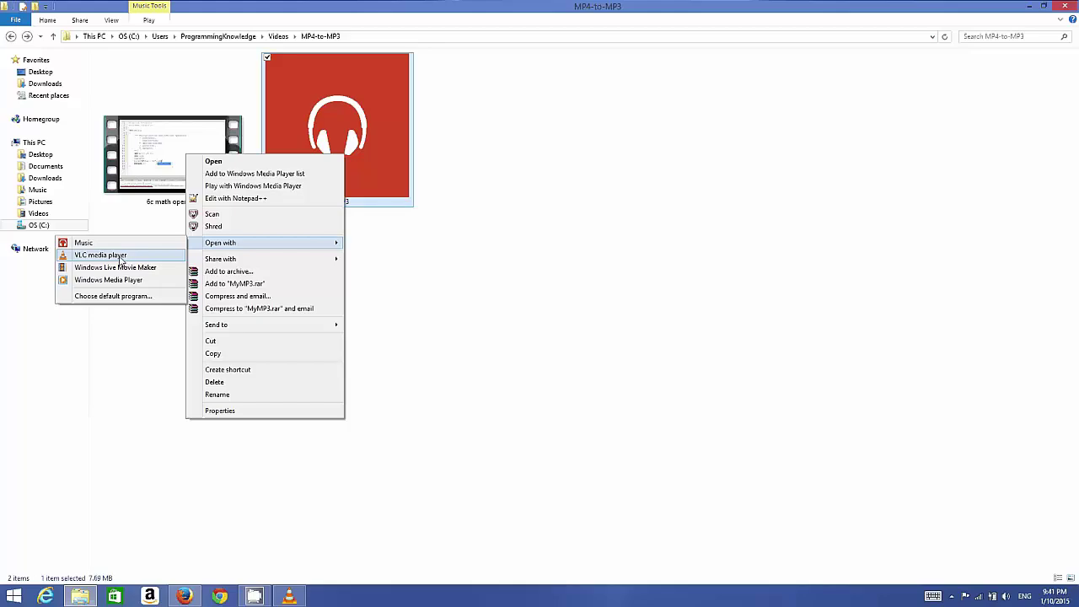
pyautogui.click(122, 258)
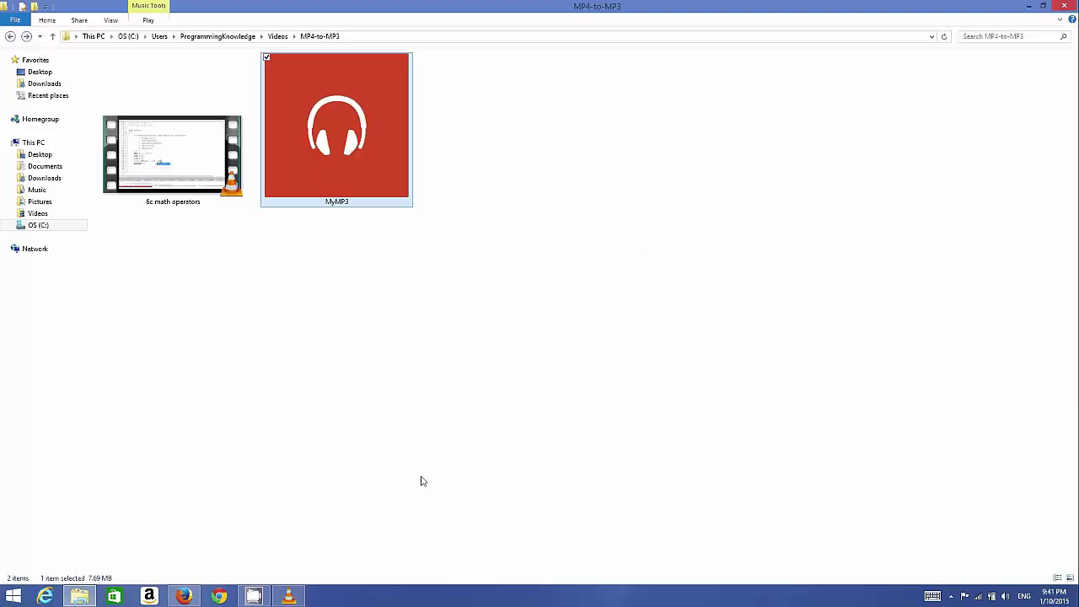
pyautogui.press('Return')
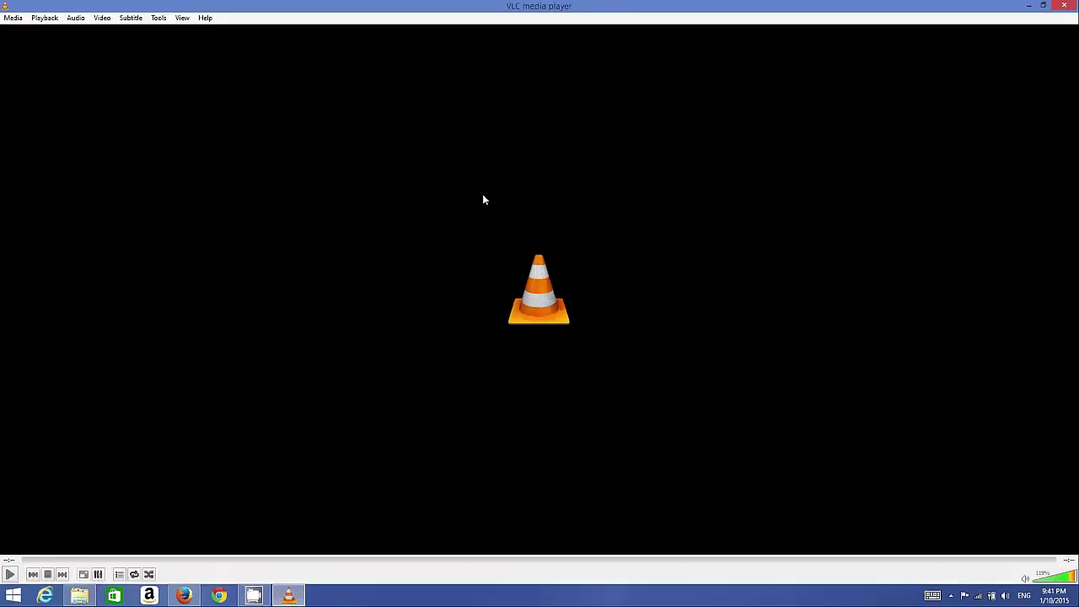